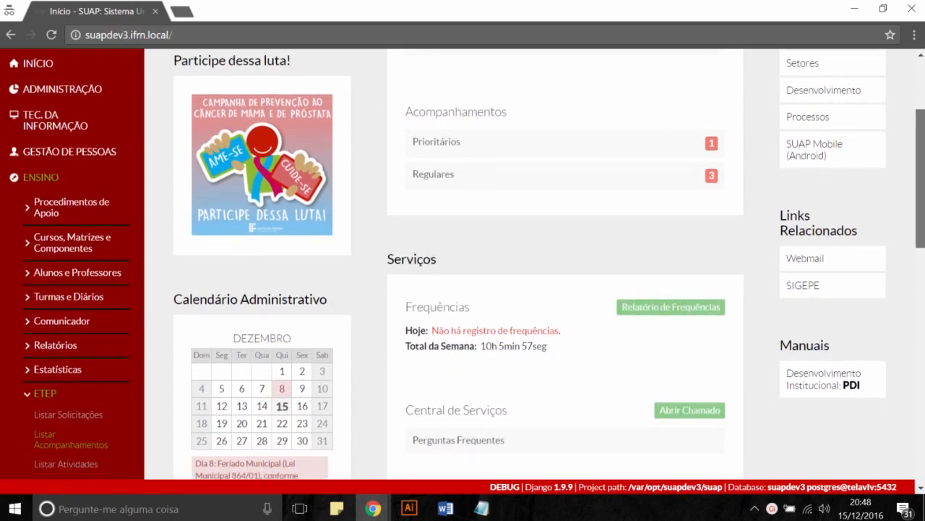
Go to the ETEP activities list and start adding a new activity.
scroll(463, 264, "up", 2)
scroll(463, 264, "down", 3)
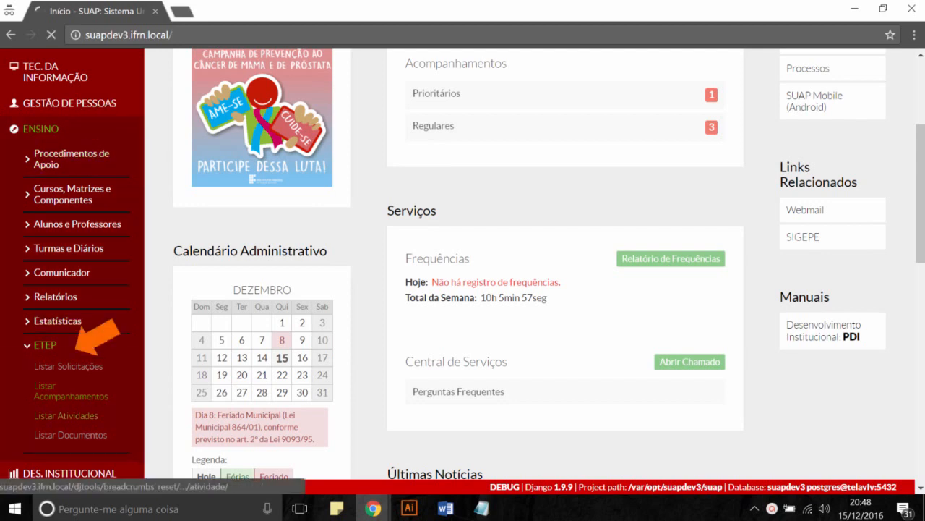
left_click(66, 415)
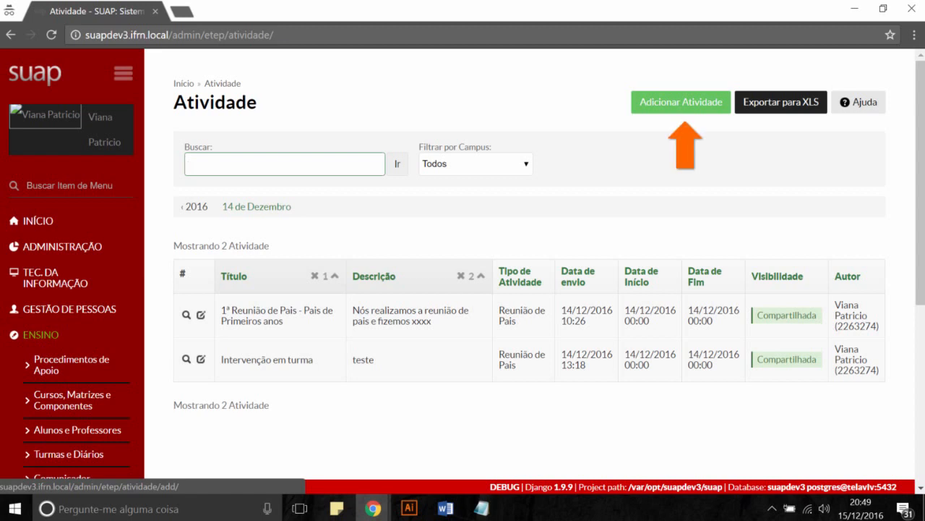
left_click(681, 102)
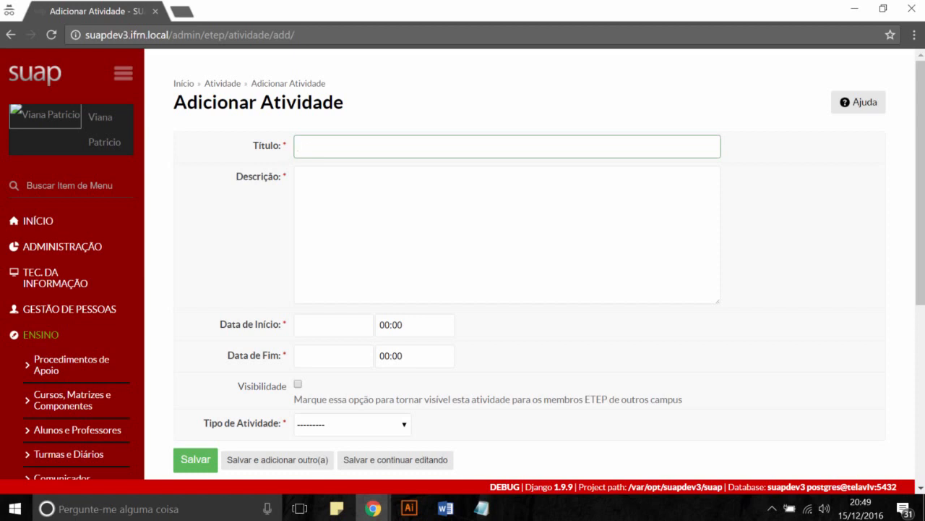
Enter "Seminário de Integração" as the title of the new activity.
type("11")
key("BackSpace")
key("BackSpace")
type("nE")
key("BackSpace")
key("BackSpace")
type("Semana de")
key("BackSpace")
key("BackSpace")
key("BackSpace")
key("BackSpace")
key("BackSpace")
key("BackSpace")
key("BackSpace")
type("minário de Integração")
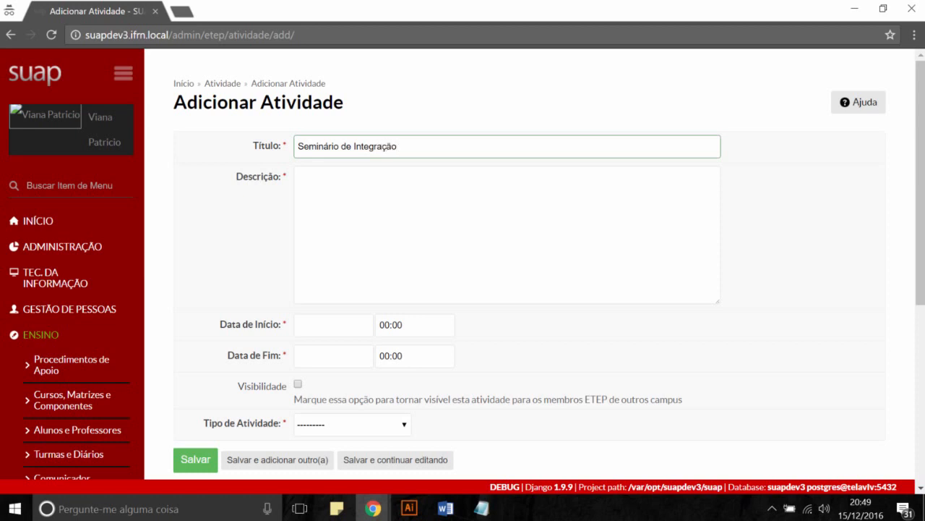
left_click(299, 176)
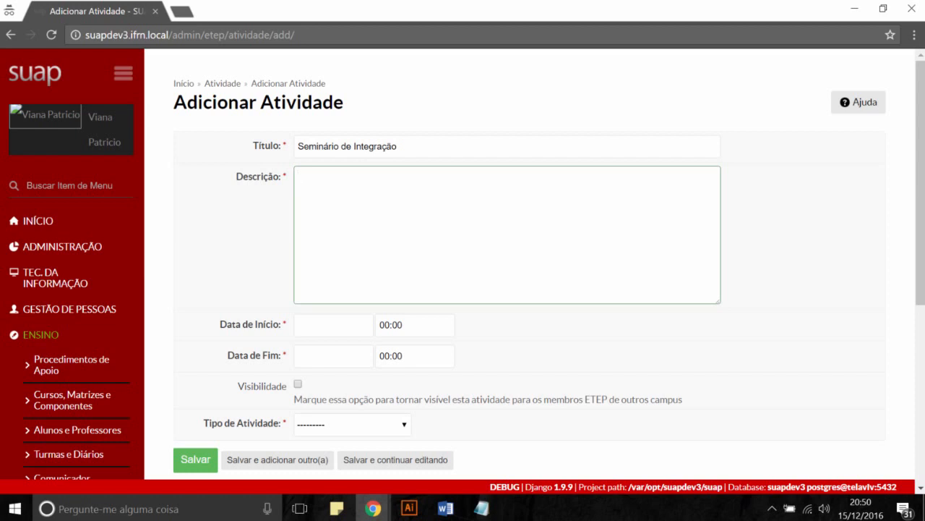
Set the activity's start date to 23/02/2017 and its start time to 10:00.
left_click(332, 325)
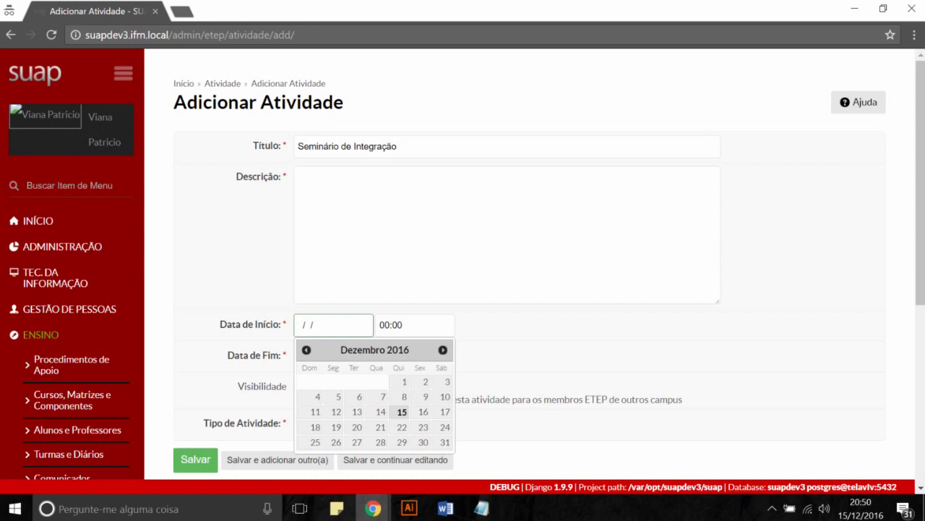
left_click(443, 350)
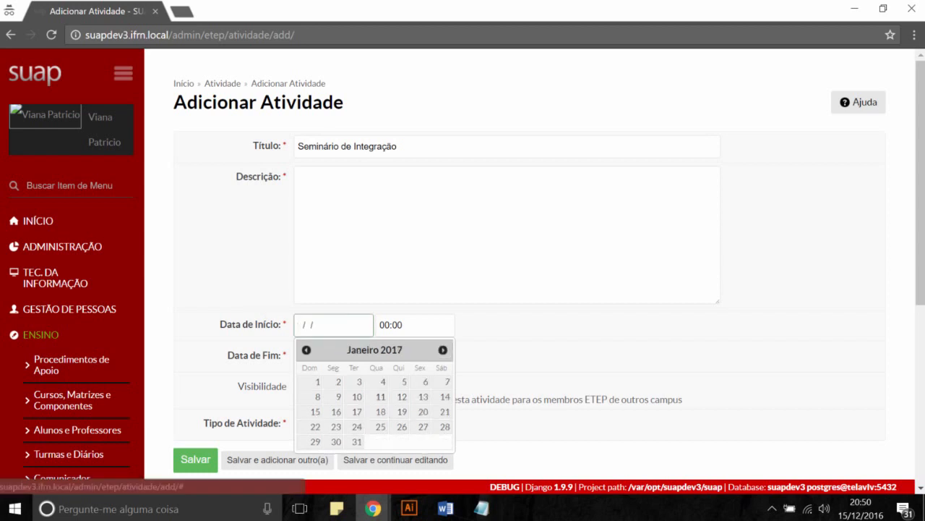
left_click(443, 350)
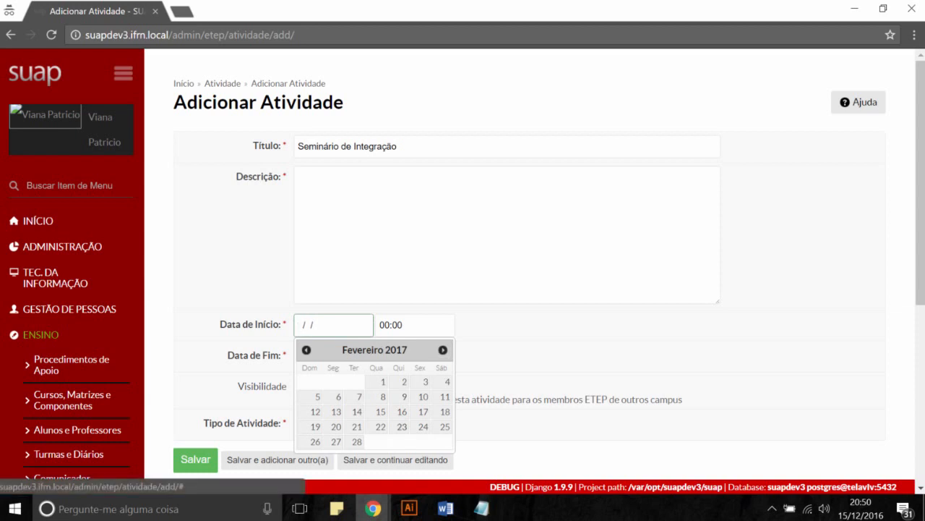
left_click(402, 427)
key("Tab")
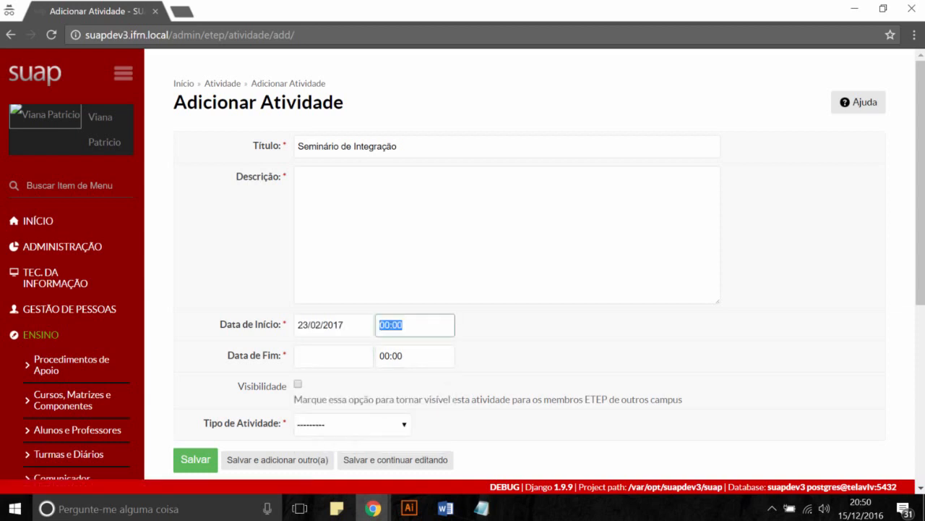
left_click(390, 325)
key("BackSpace")
type("10")
Set the activity's end date to 24/02/2017.
key("Tab")
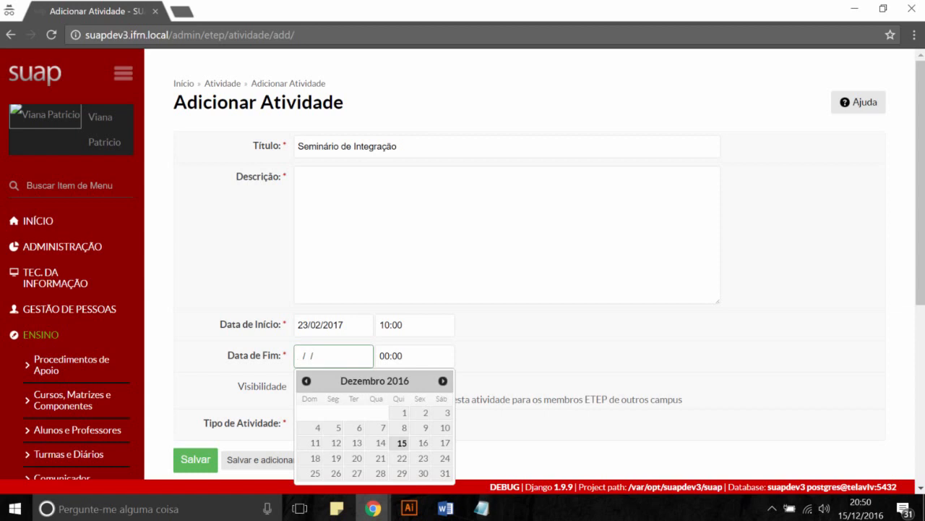
left_click(443, 380)
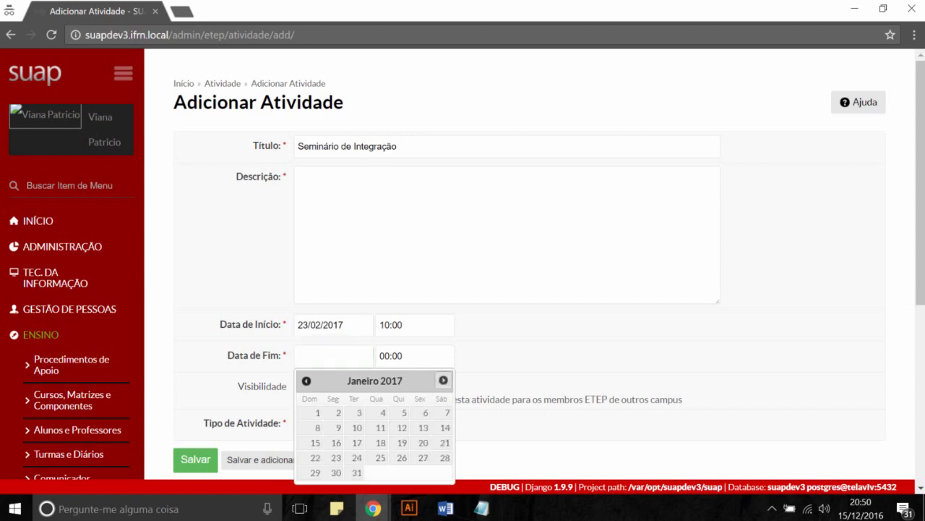
left_click(443, 380)
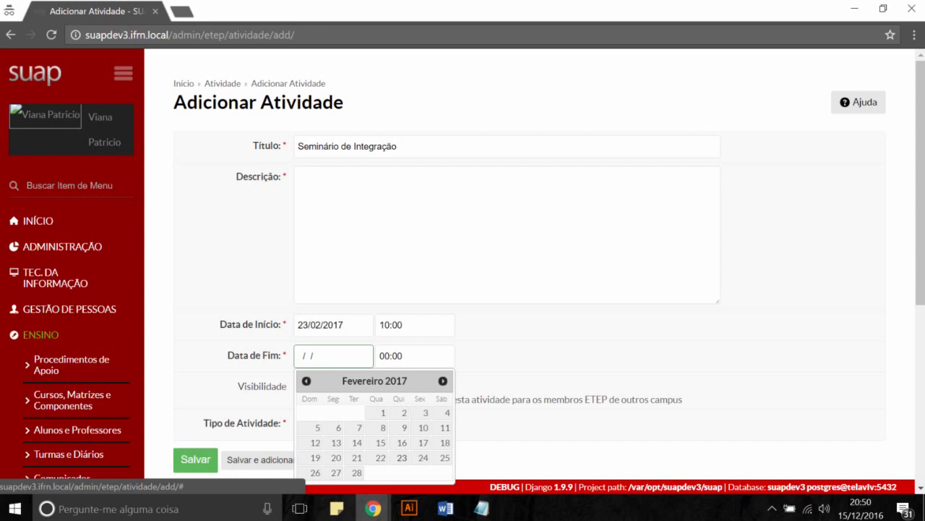
left_click(424, 457)
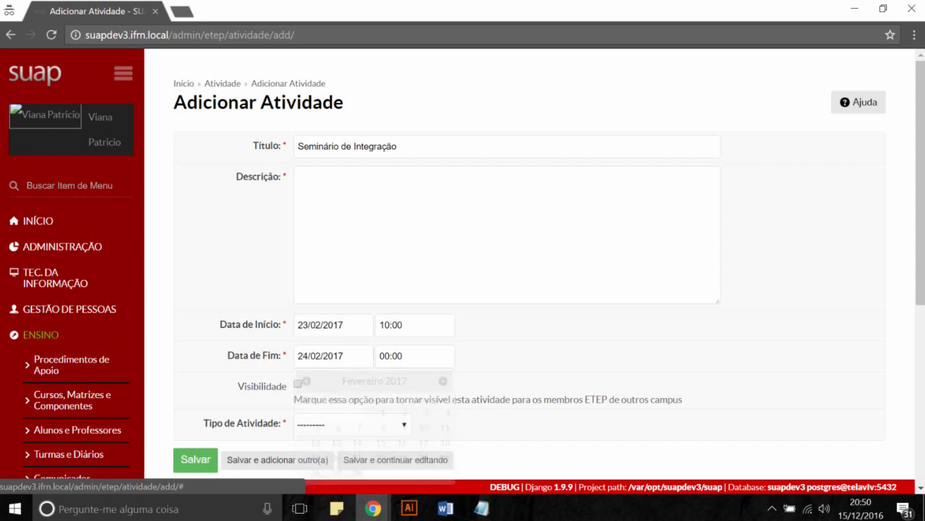
Change the activity's start date to 20/02/2017 and set its end time to 16:30.
left_click(333, 325)
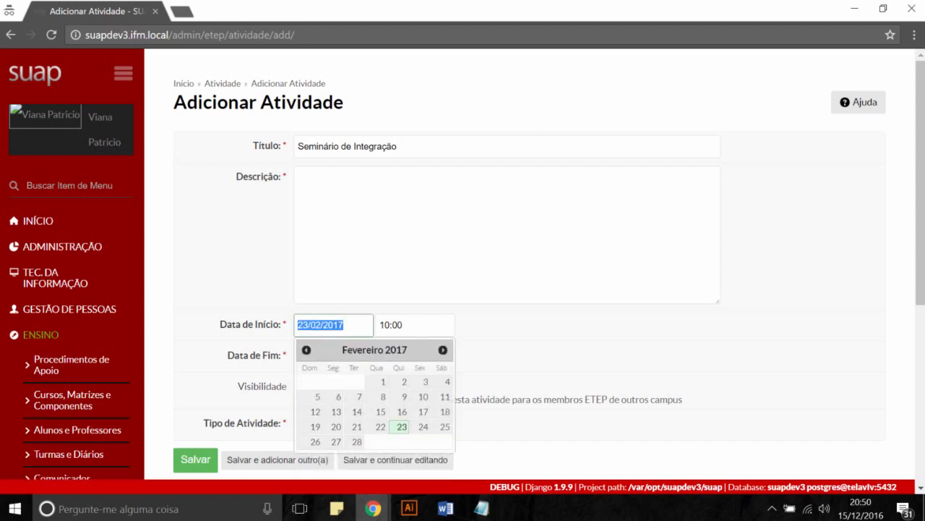
left_click(337, 427)
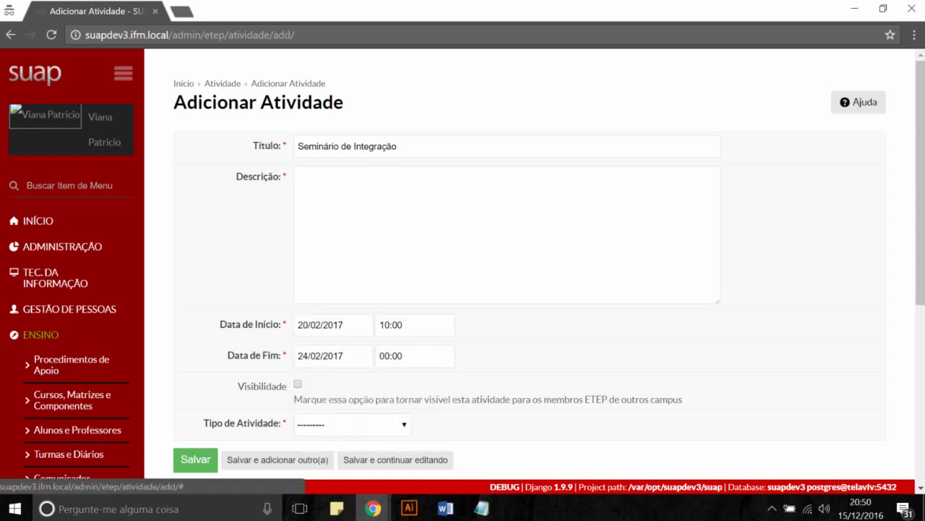
left_click(333, 355)
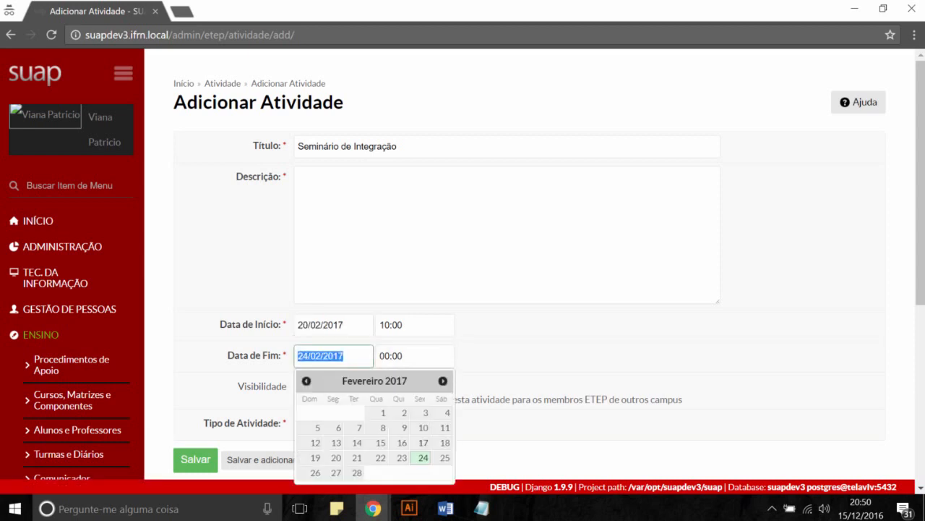
key("Tab")
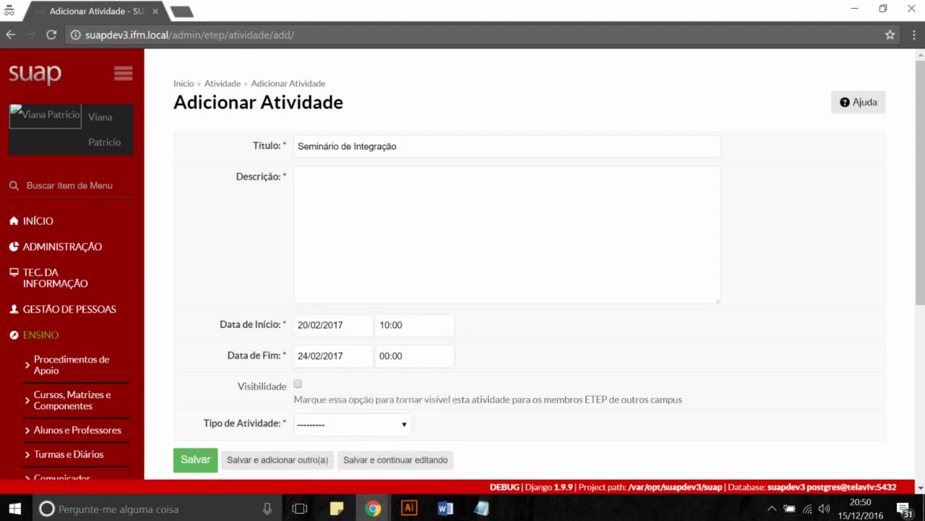
type("16:")
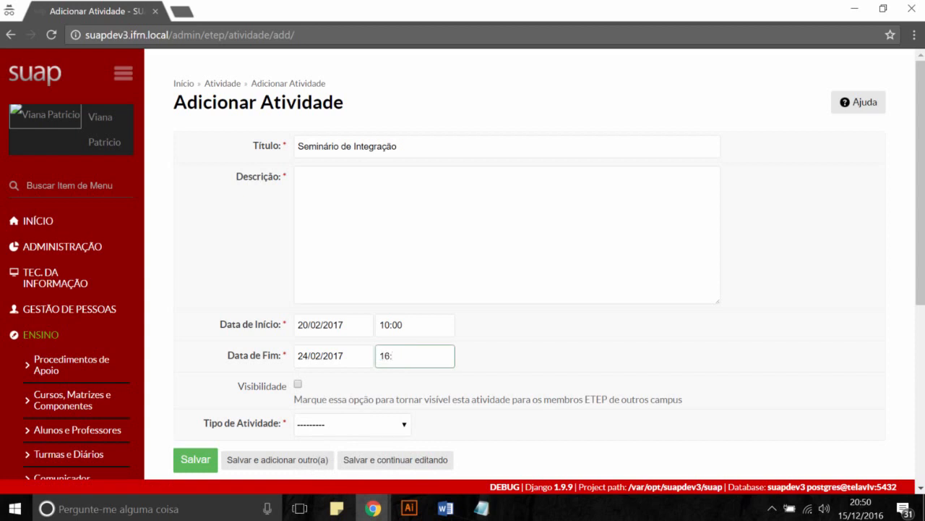
type("30")
Fill in the activity's description with "Os arquivos do planejamento do seminário serão anexados posteriormente.".
left_click(299, 176)
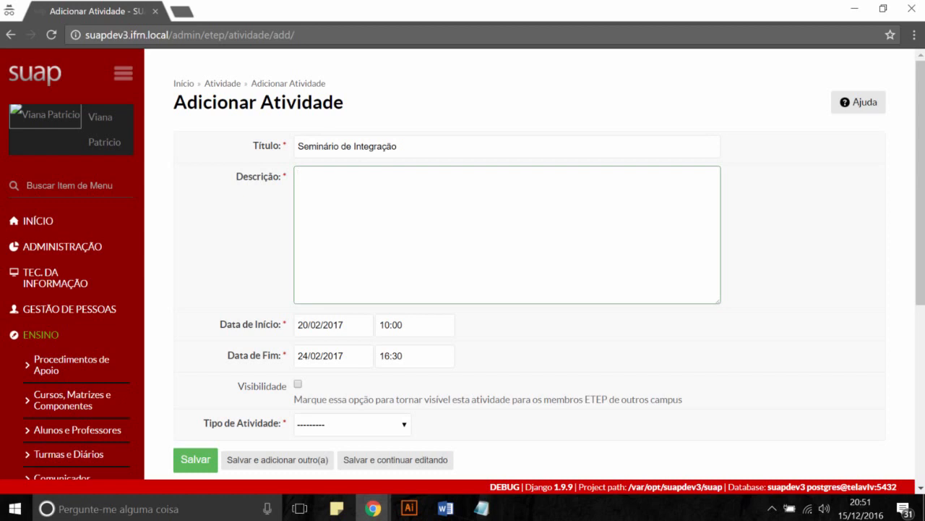
type("R")
key("BackSpace")
type("Os arquivos do planjemaneto")
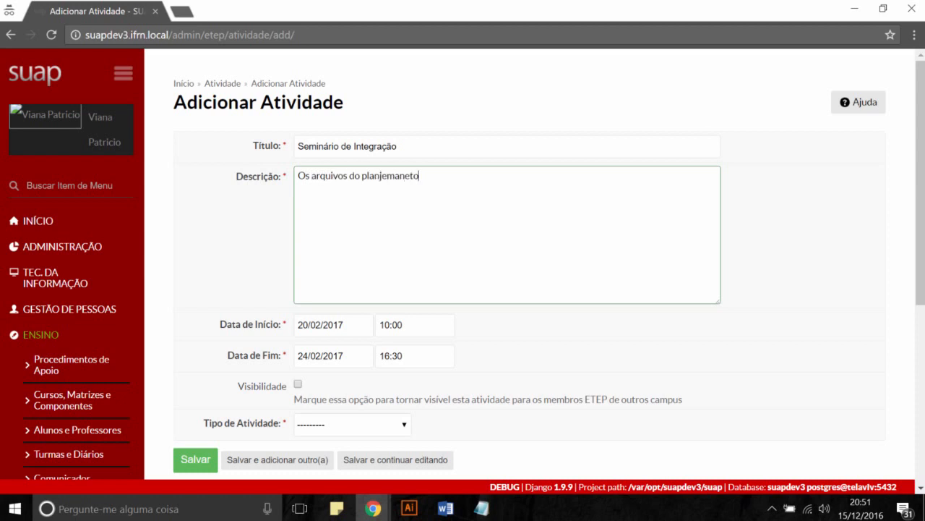
type(" do se")
key("BackSpace")
key("BackSpace")
key("BackSpace")
key("BackSpace")
key("BackSpace")
key("BackSpace")
key("BackSpace")
key("BackSpace")
key("BackSpace")
key("BackSpace")
key("BackSpace")
key("BackSpace")
key("BackSpace")
key("BackSpace")
type("ejamento do seminário ser")
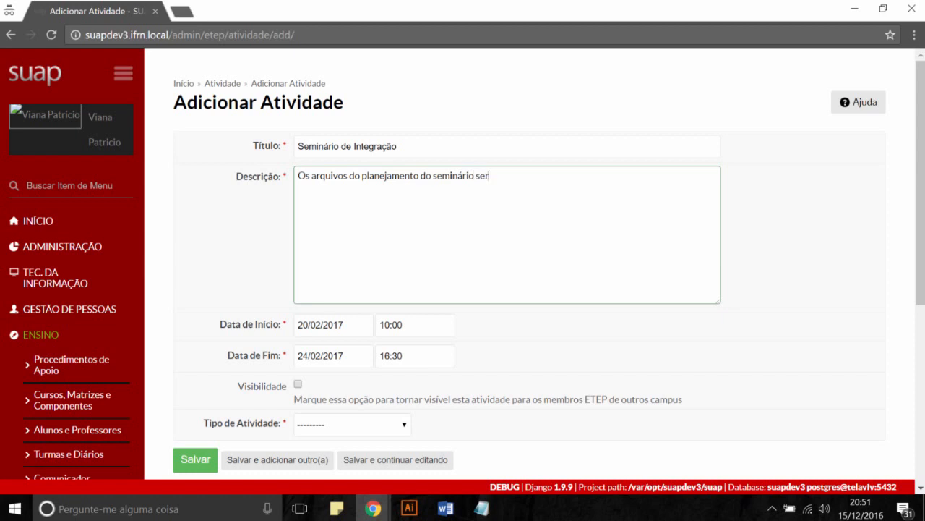
type("ão anexados posterio")
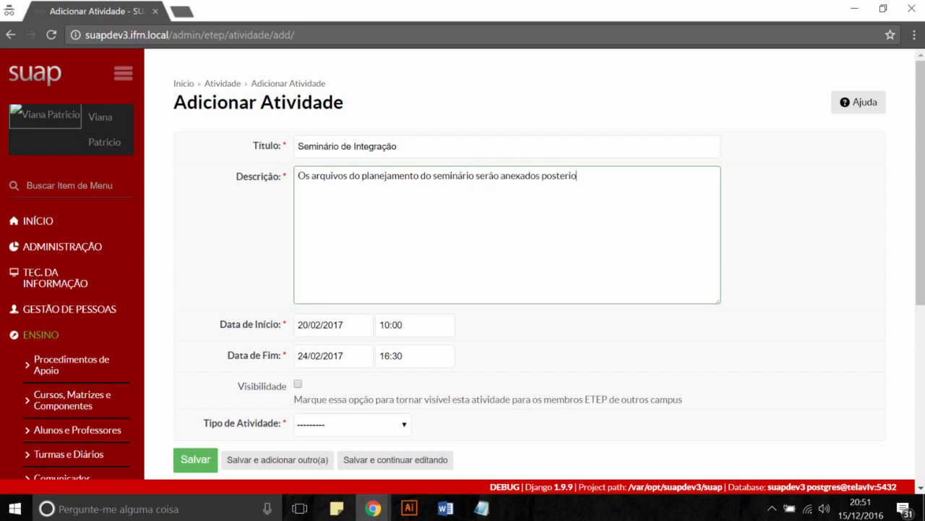
type("rmente.")
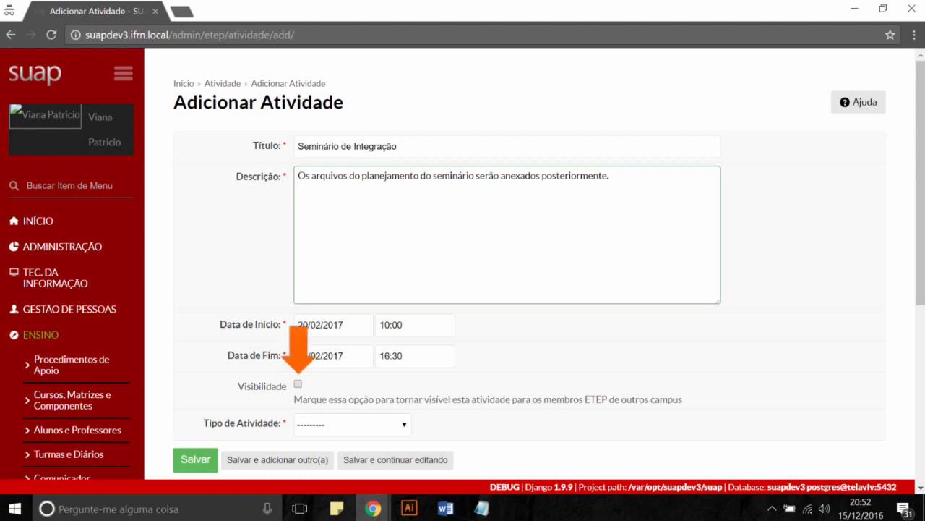
Make the activity visible to ETEP members of other campuses and set its type to Seminário de Integração.
left_click(298, 384)
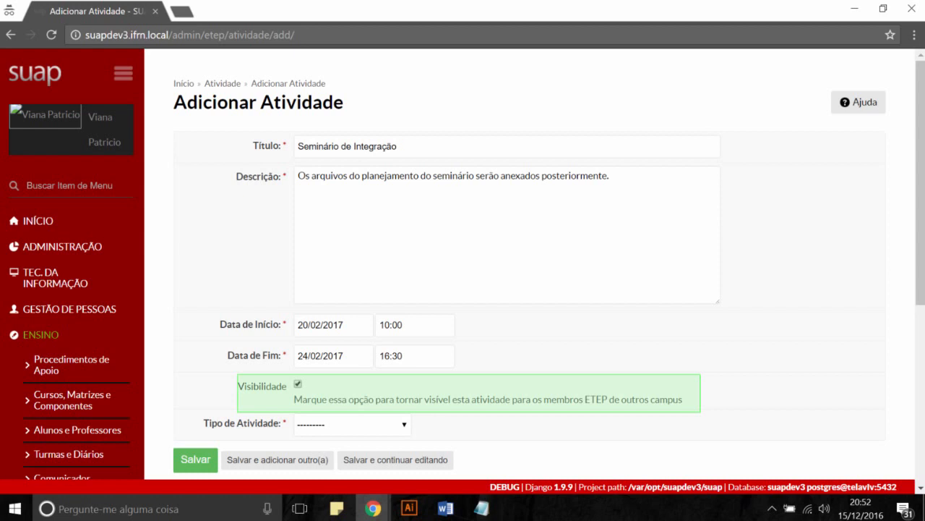
left_click(352, 425)
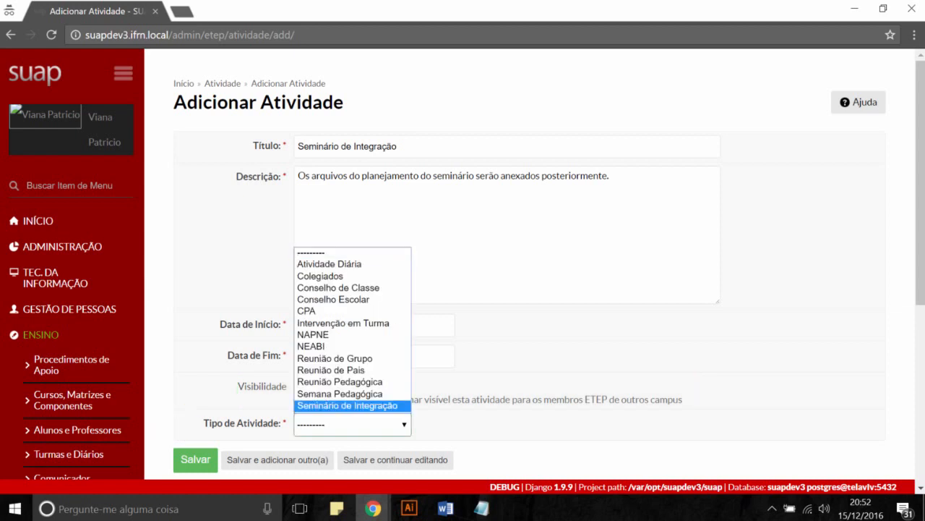
left_click(348, 406)
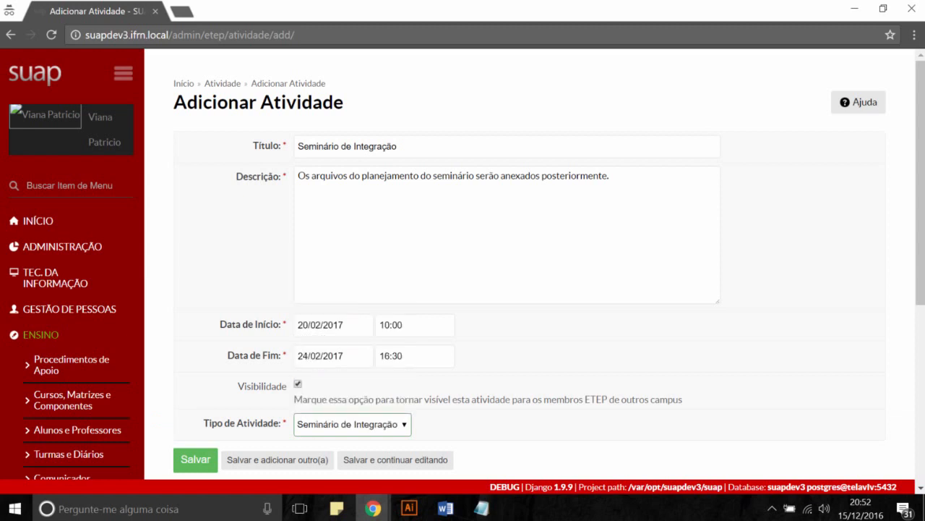
left_click(352, 424)
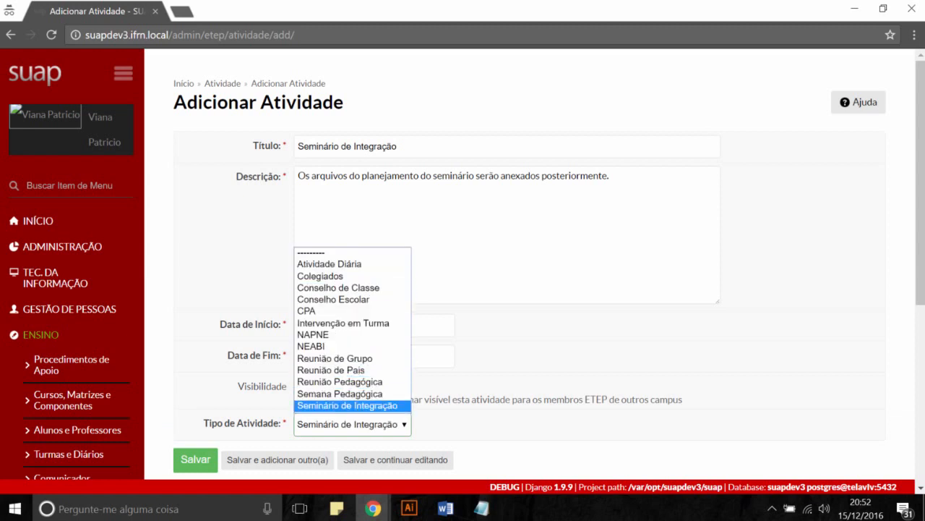
left_click(348, 405)
Save the new Seminário de Integração activity.
left_click_drag(921, 181, 921, 226)
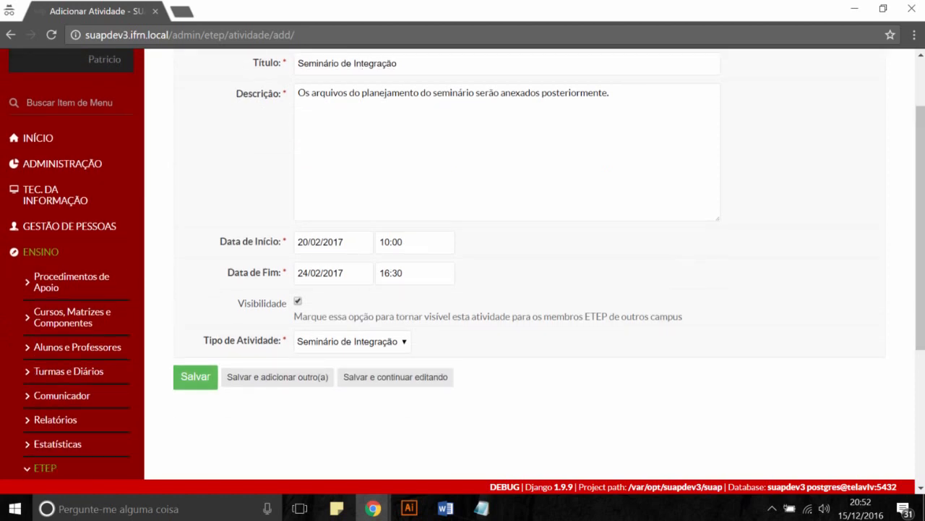
left_click(352, 342)
left_click(352, 341)
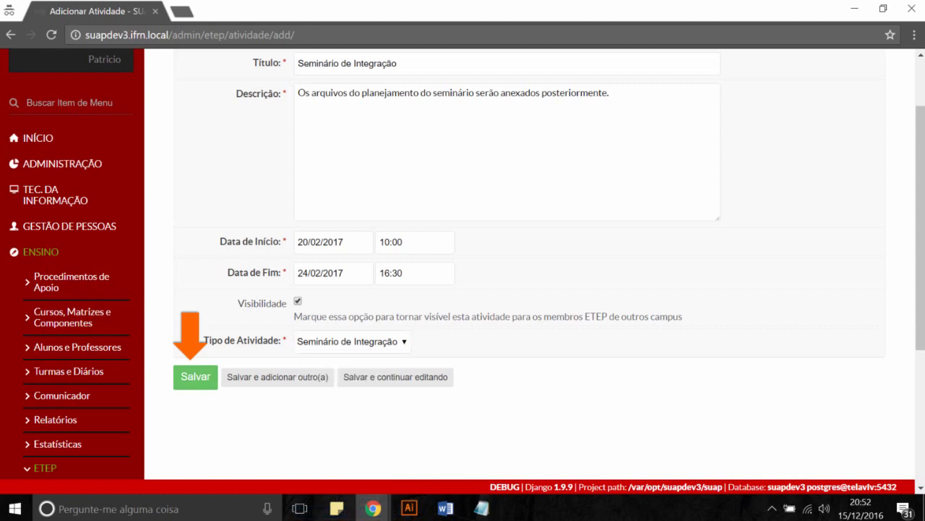
left_click(195, 376)
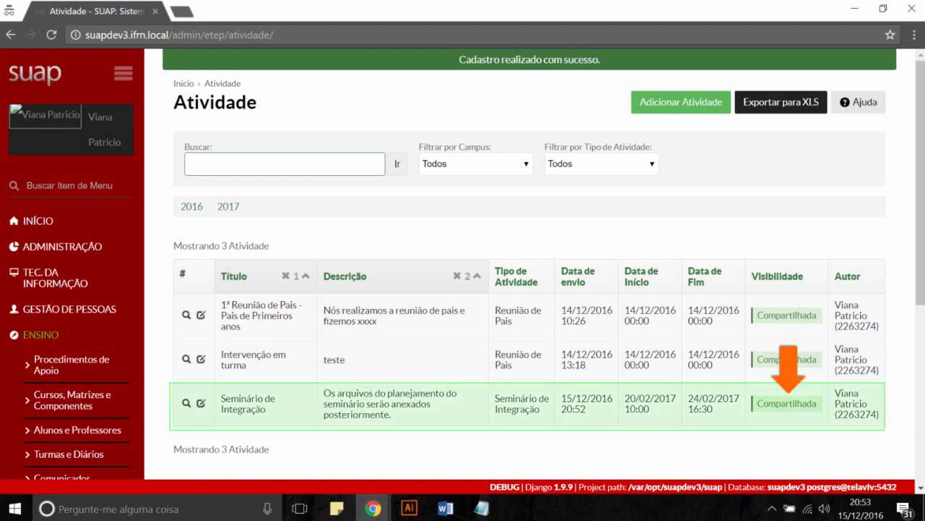
View the details of the saved Seminário de Integração activity and return to the activities list.
left_click(187, 402)
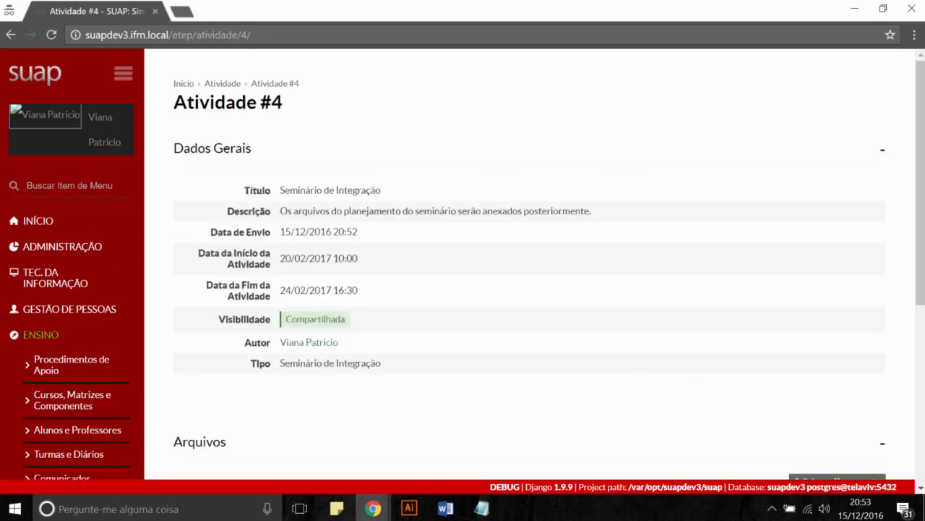
left_click(11, 34)
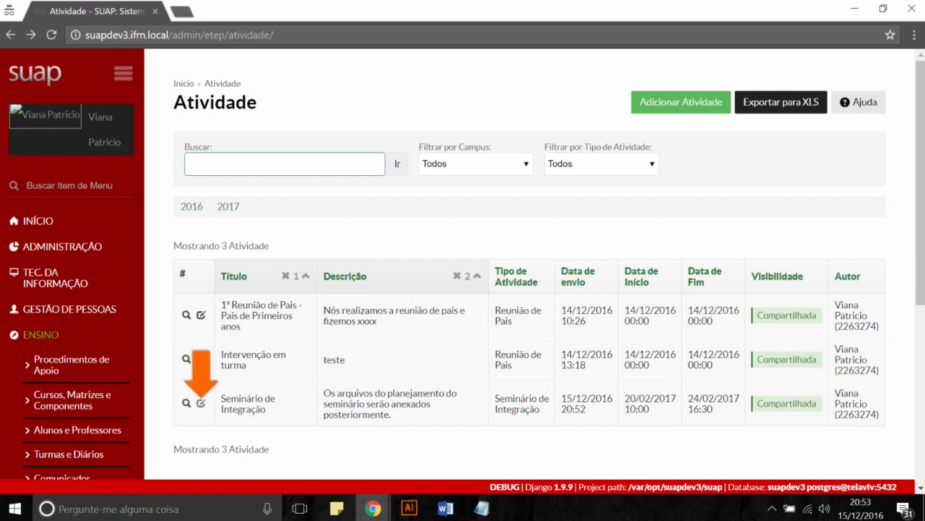
Edit the Seminário de Integração activity to turn off its visibility for other campuses and save it.
left_click(201, 403)
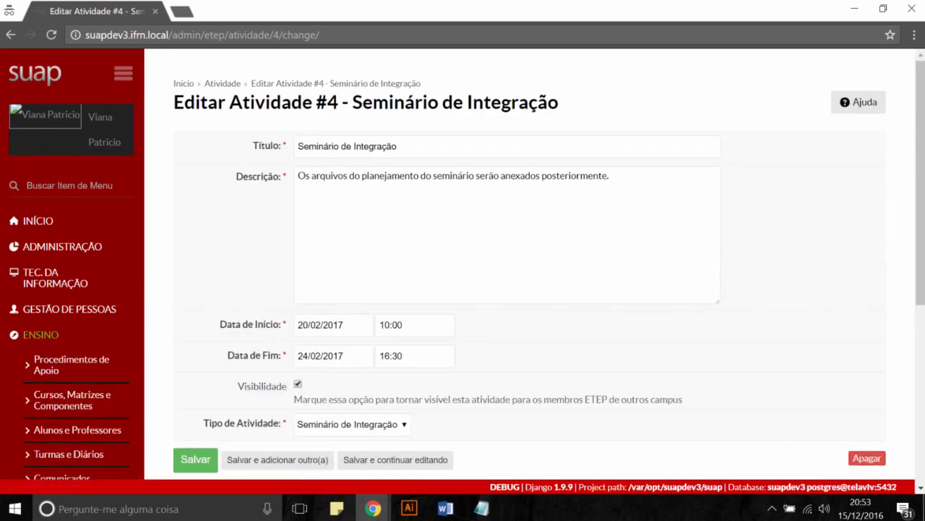
left_click(297, 384)
key("Return")
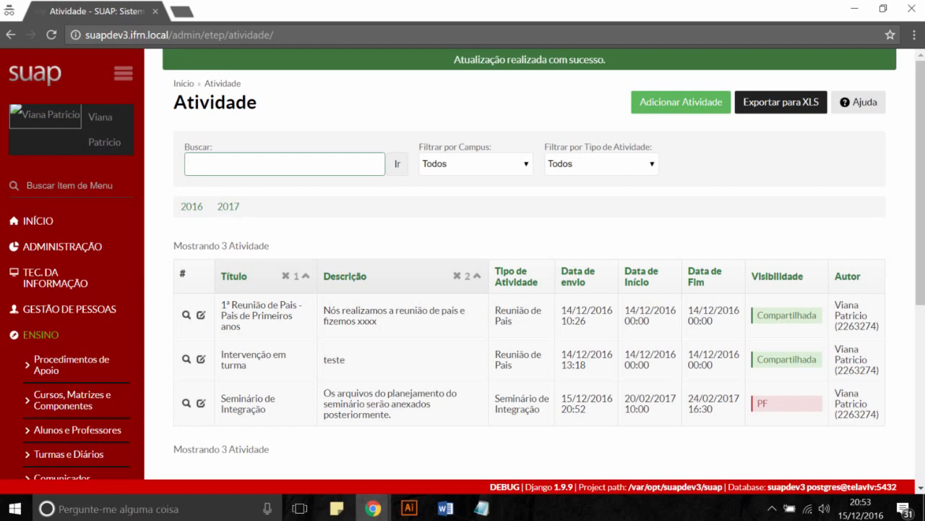
Open the details page of the updated Seminário de Integração activity.
left_click(186, 403)
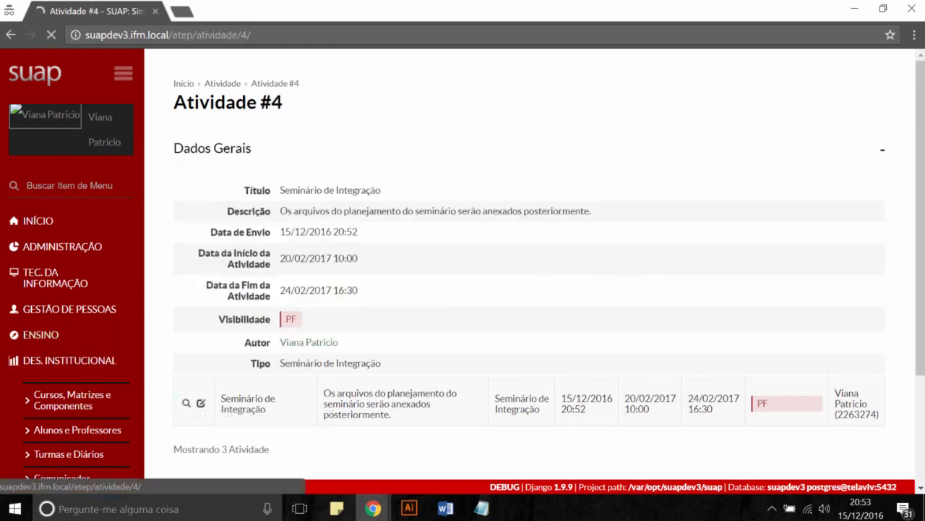
Start adding a document to the Seminário de Integração activity and choose alts-mod-etep.txt from the desktop as its attachment.
scroll(528, 260, "down", 2)
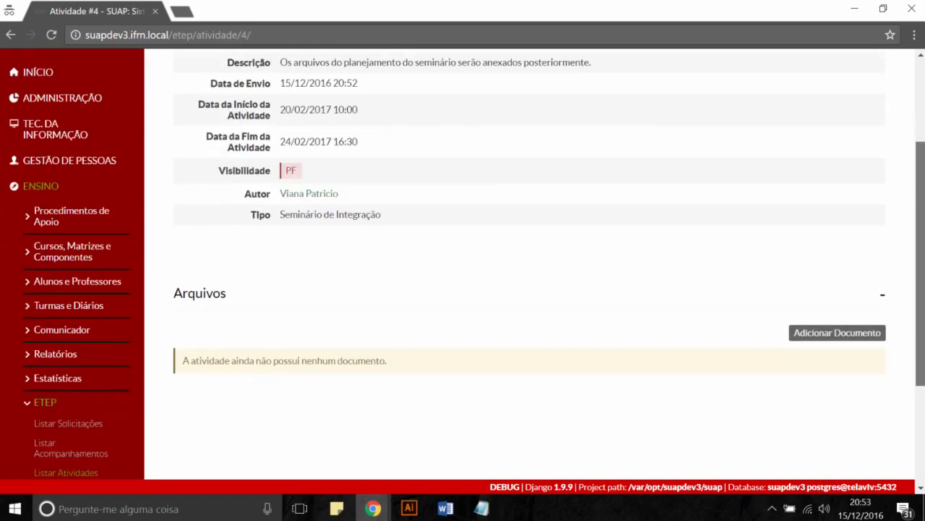
left_click(837, 330)
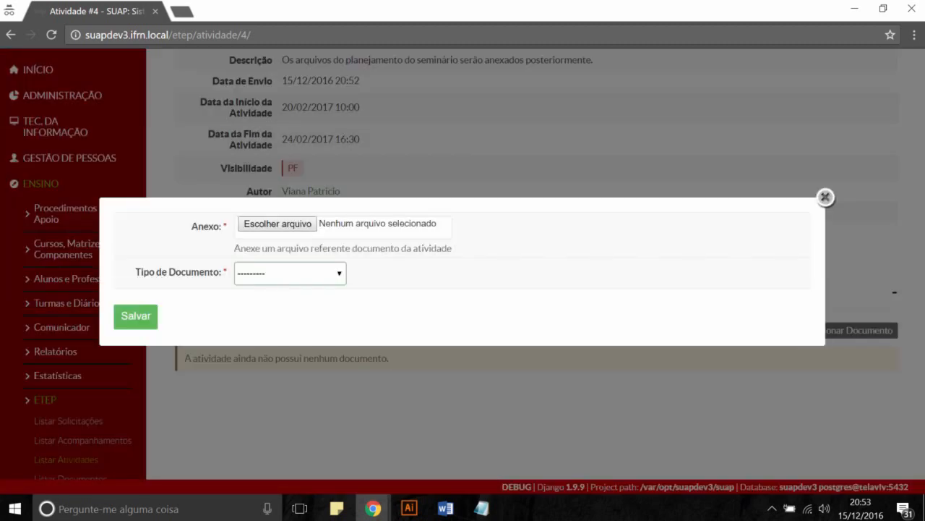
left_click(278, 224)
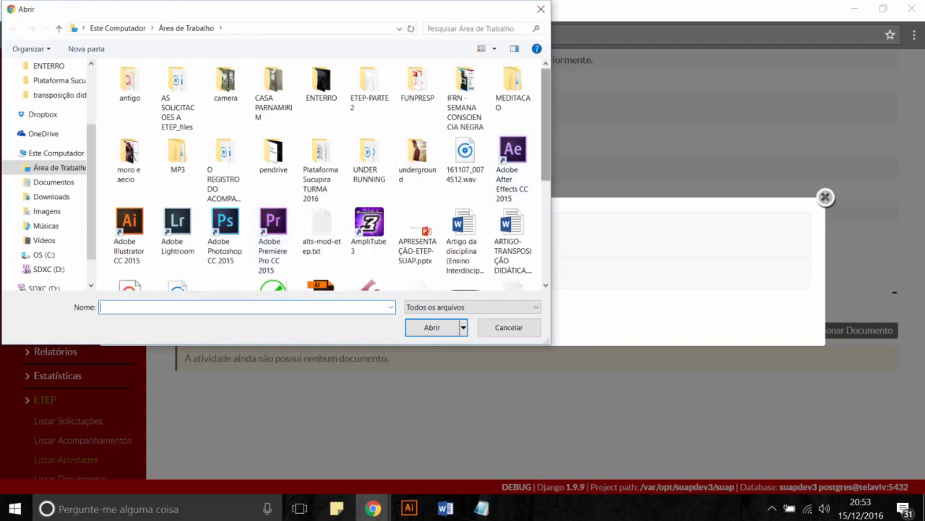
scroll(325, 173, "down", 2)
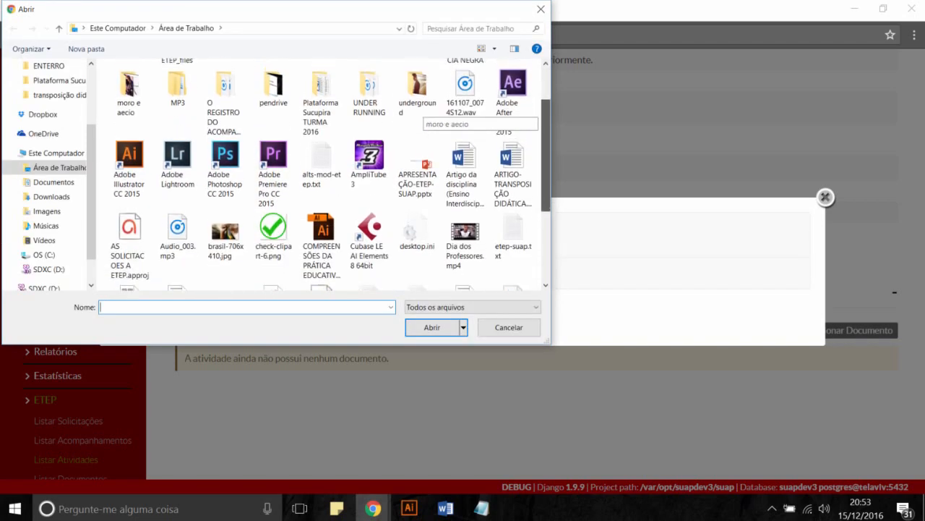
left_click_drag(545, 156, 546, 153)
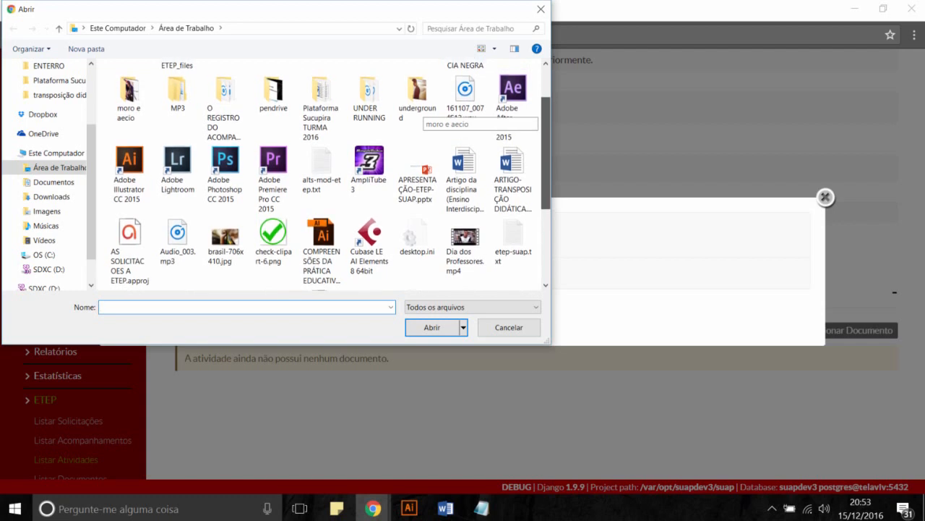
left_click(321, 171)
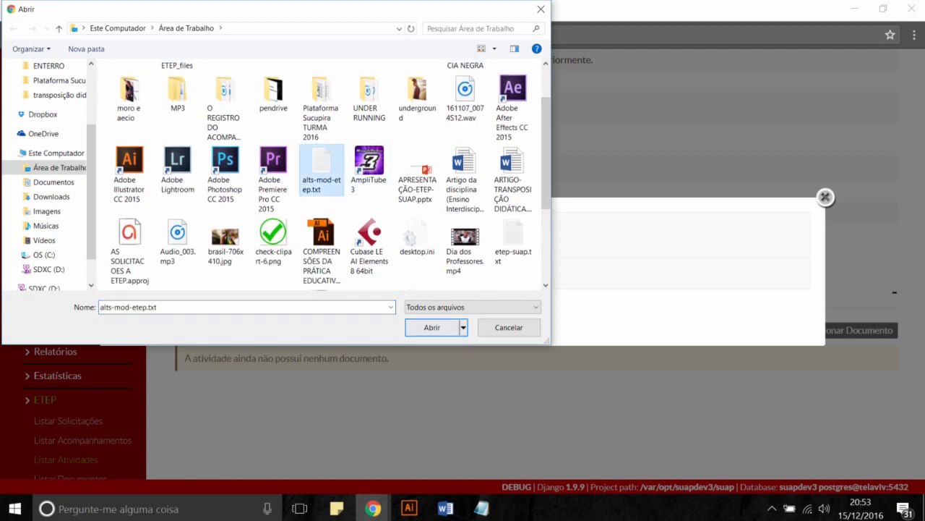
left_click(432, 326)
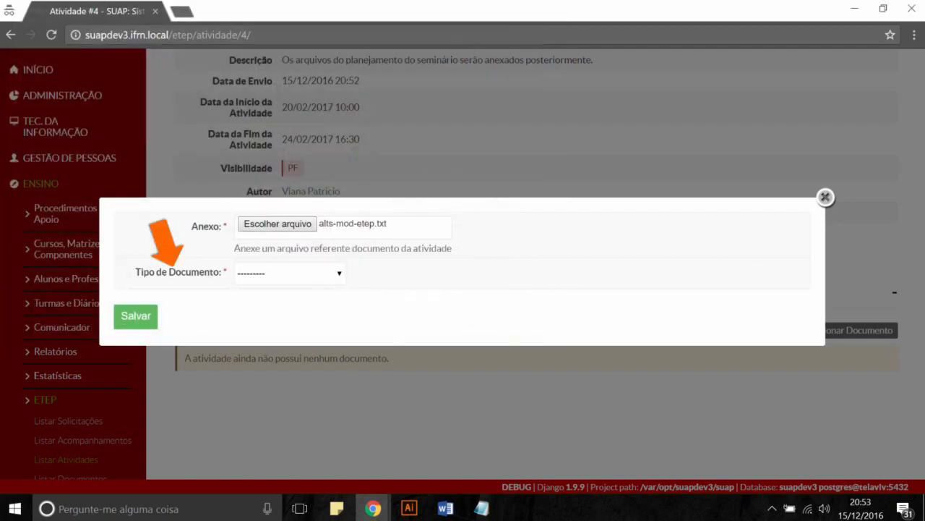
Set the document type to Roteiro/Cronograma and save the document.
left_click(290, 273)
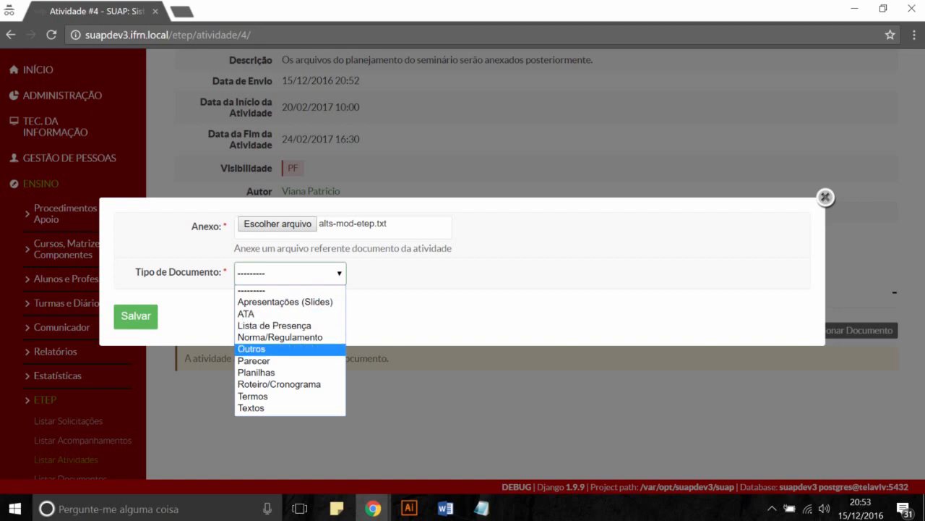
left_click(279, 384)
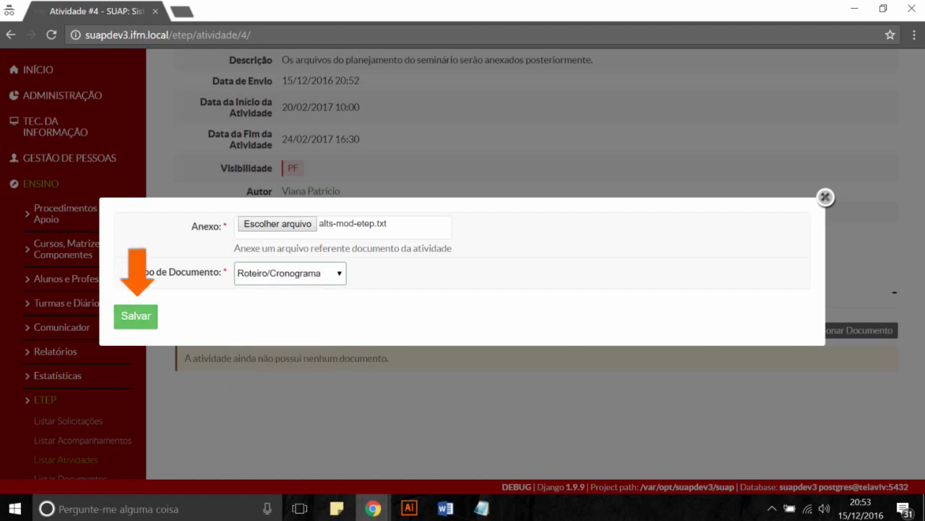
left_click(135, 316)
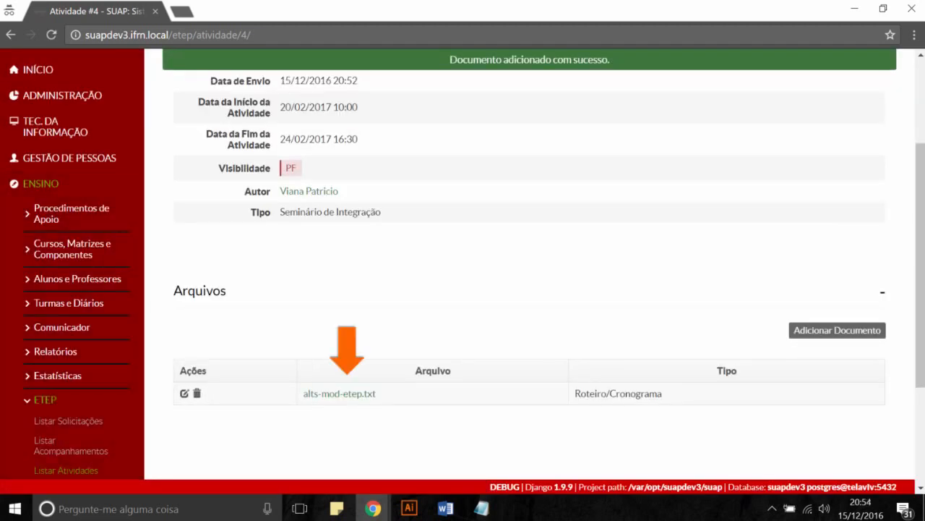
Open the ETEP documents list and look at the filter options for document type and activity type, keeping Todos.
scroll(529, 290, "down", 2)
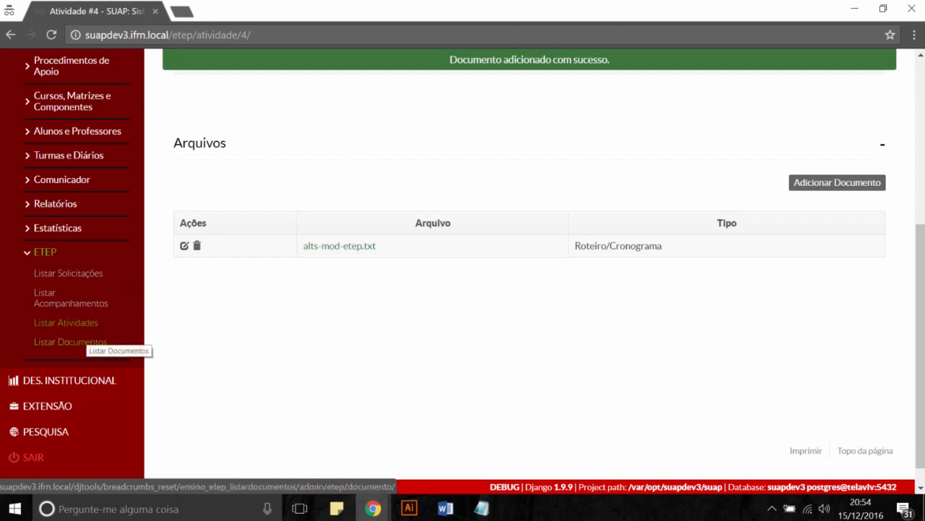
left_click(76, 342)
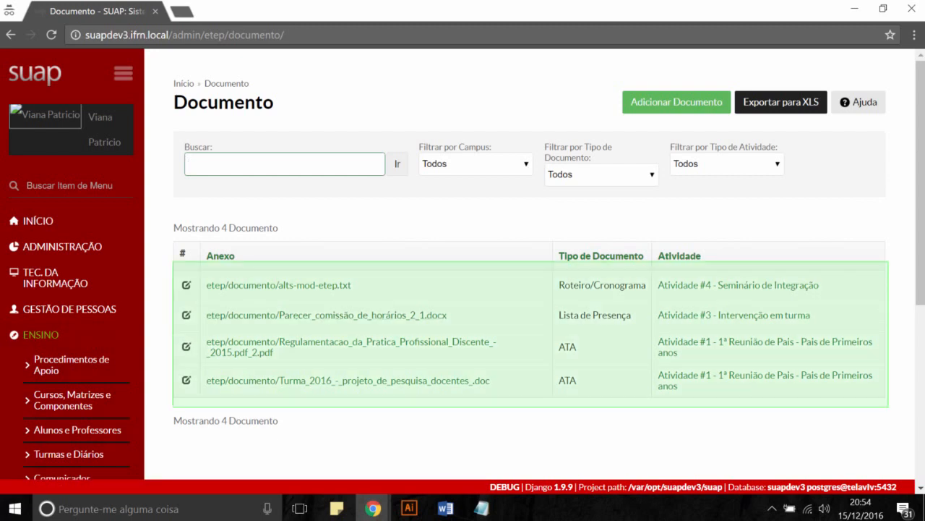
left_click(601, 175)
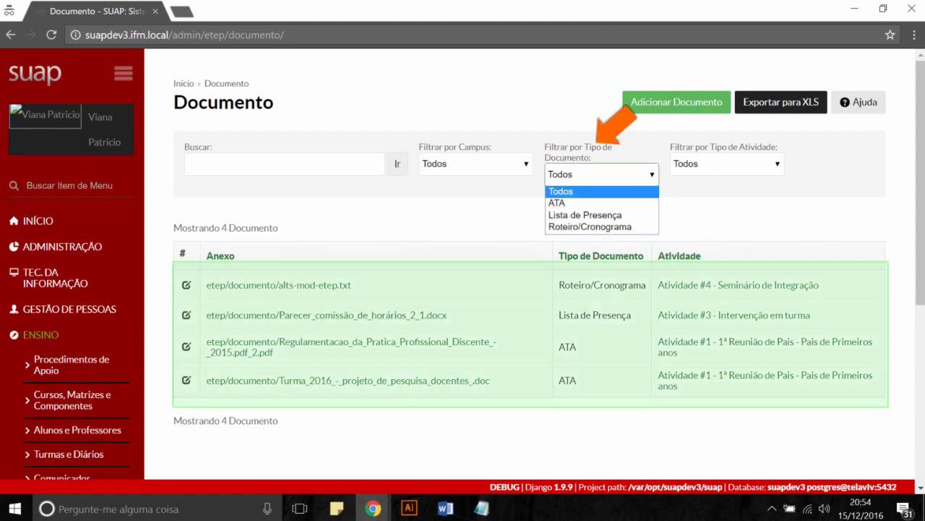
left_click(726, 164)
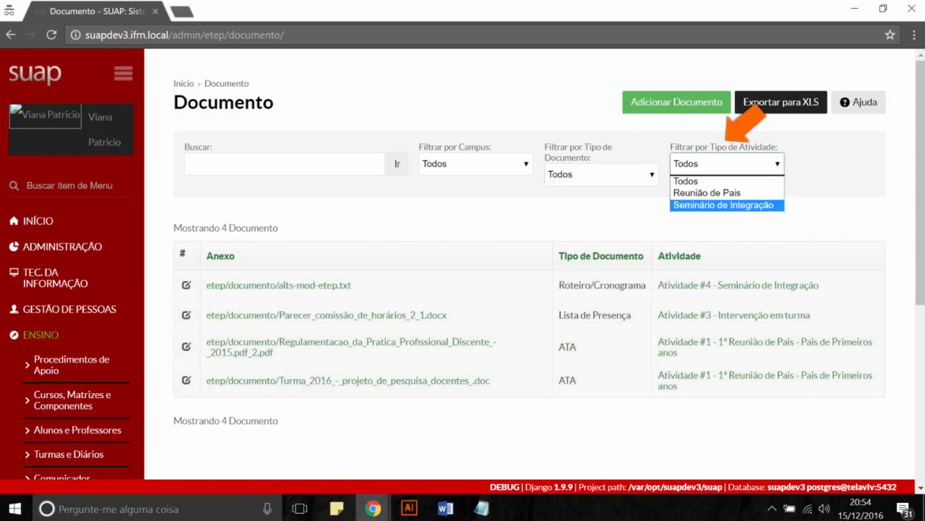
left_click(725, 181)
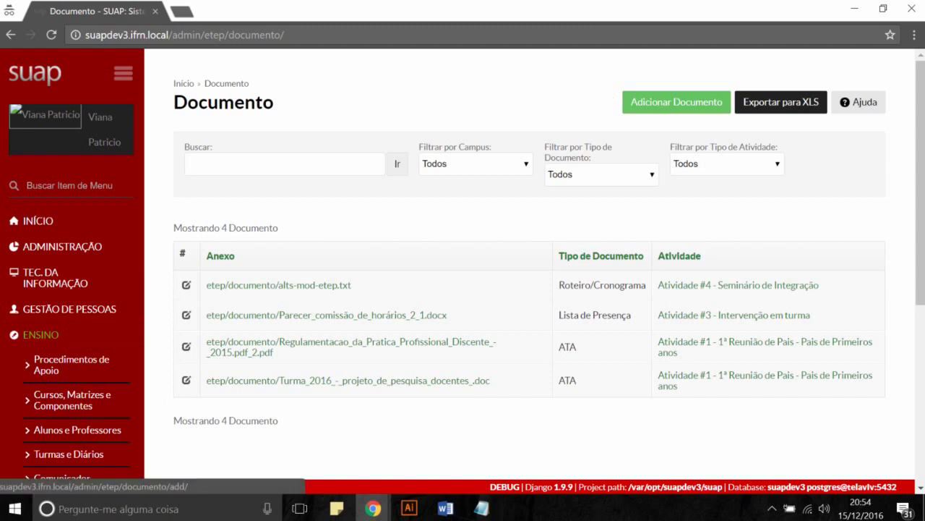
Start a new document from the documents list, link it to Atividade #4 - Seminário de Integração, and cancel the file selection.
left_click(676, 102)
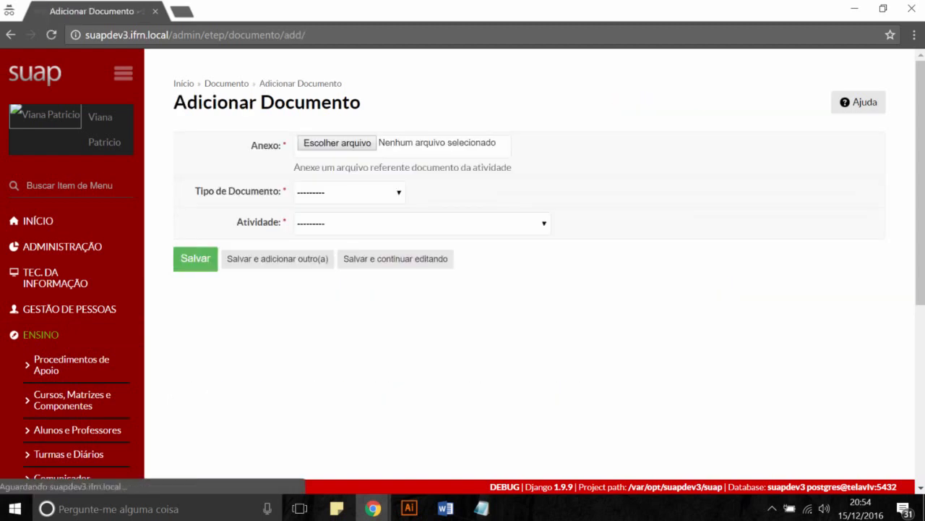
left_click(422, 224)
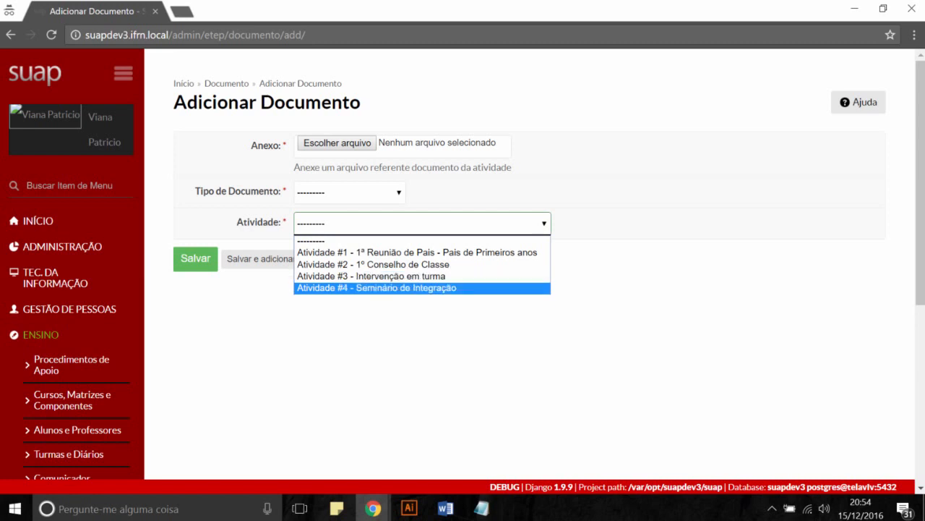
left_click(377, 288)
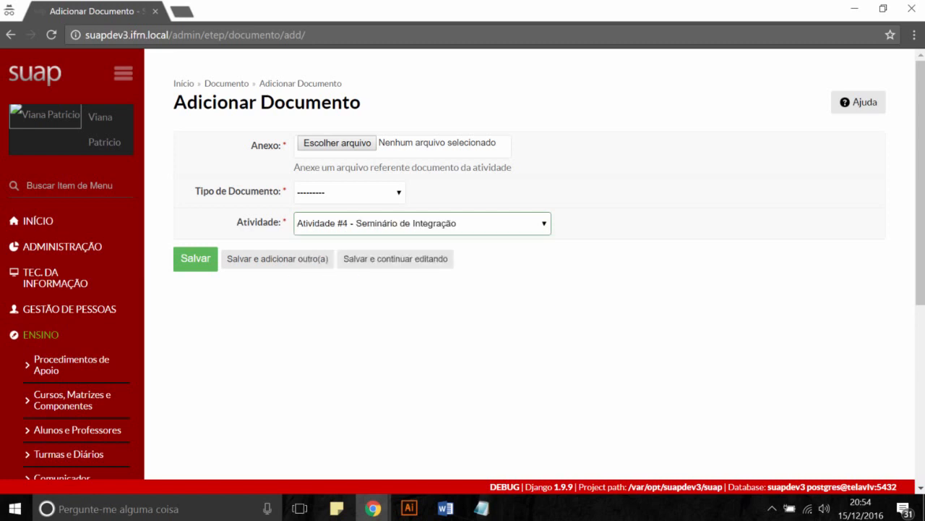
left_click(434, 318)
left_click(350, 192)
left_click(350, 192)
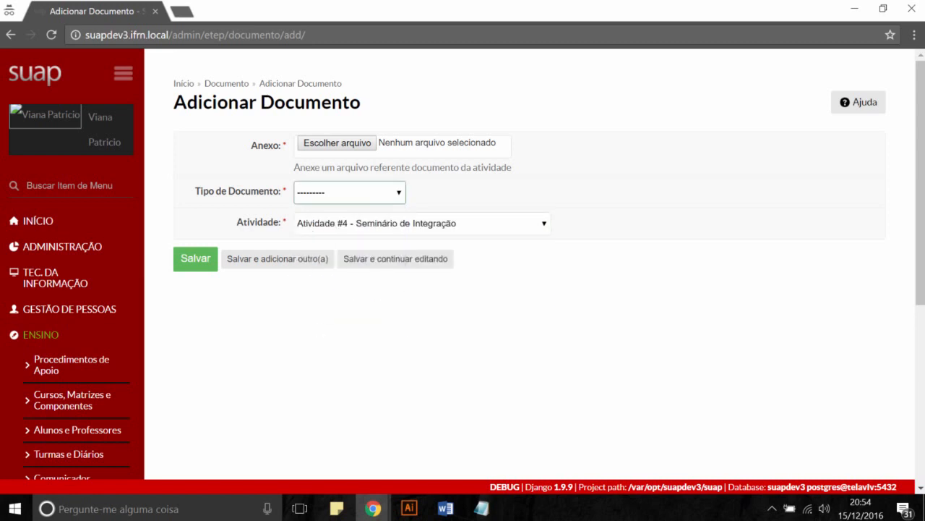
left_click(350, 192)
left_click(337, 143)
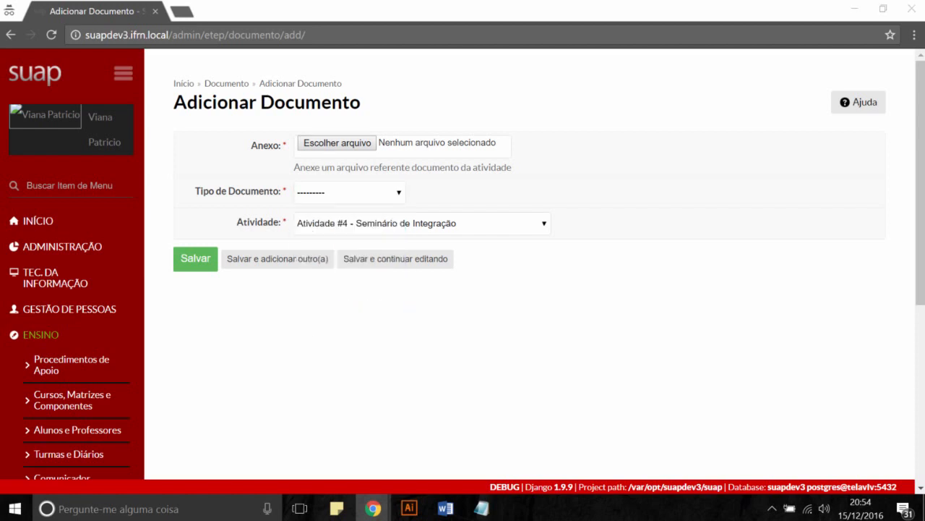
left_click(509, 326)
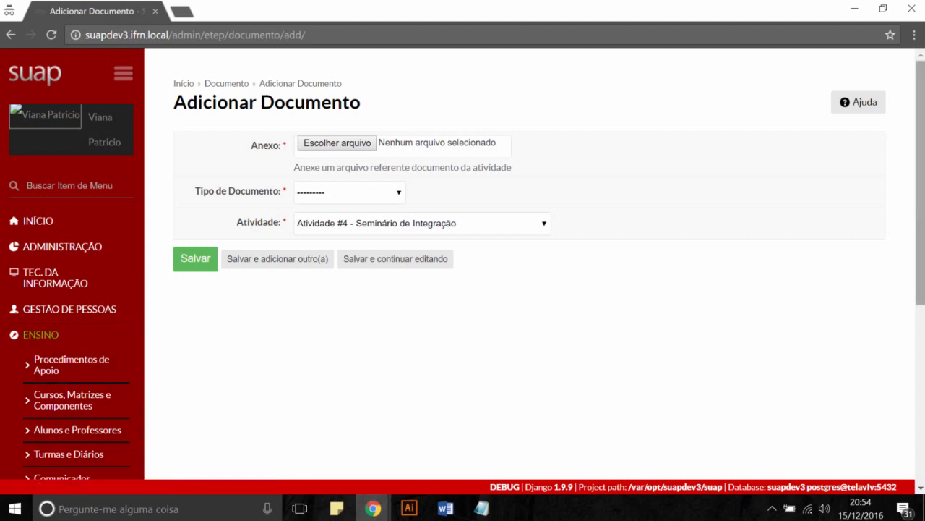
Go to the activities list, review the Seminário de Integração activity's details and files, and return to the list.
scroll(463, 260, "down", 3)
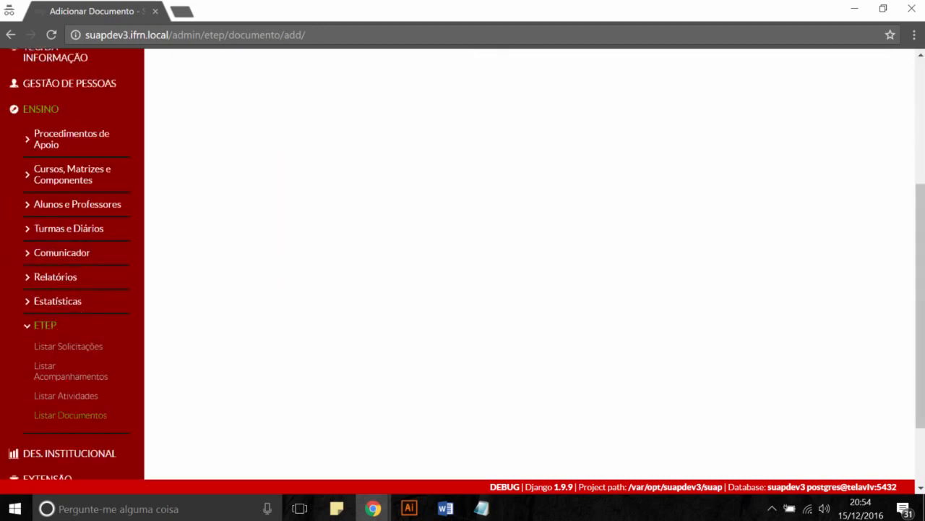
left_click(65, 396)
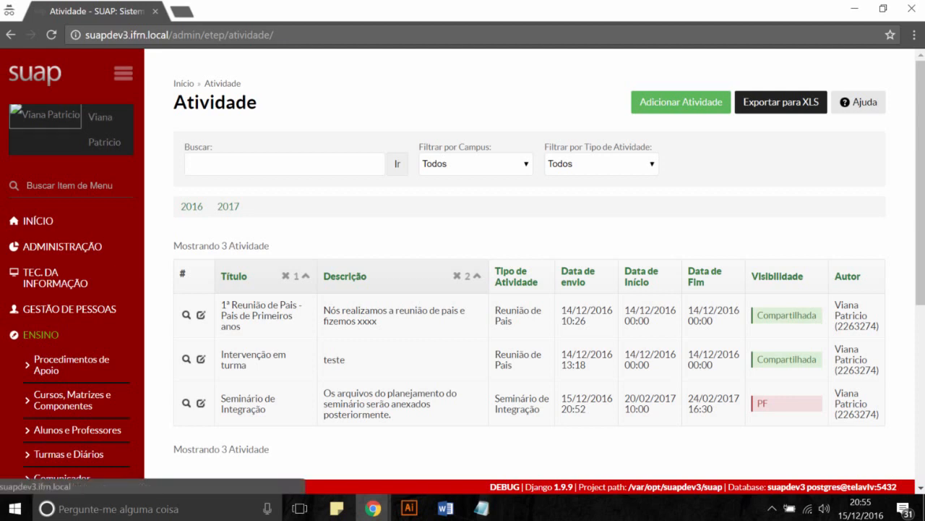
left_click(35, 73)
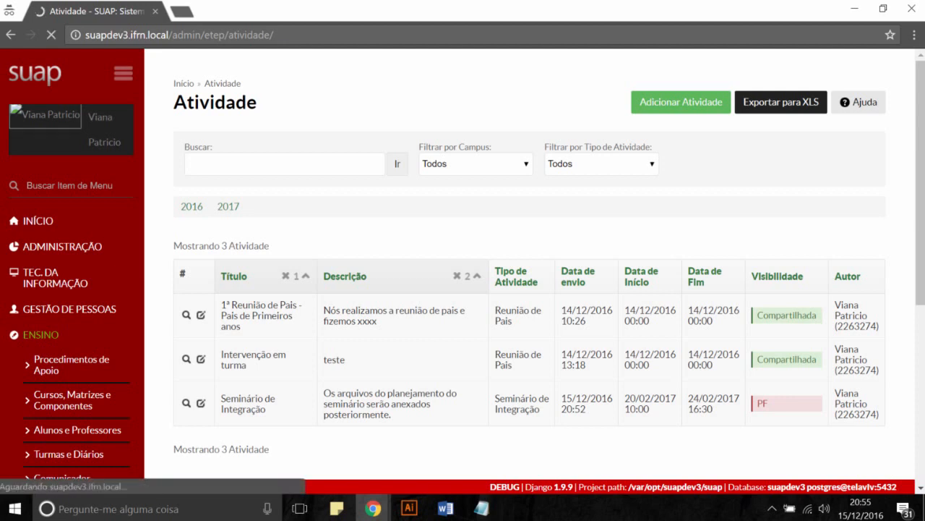
scroll(467, 209, "down", 1)
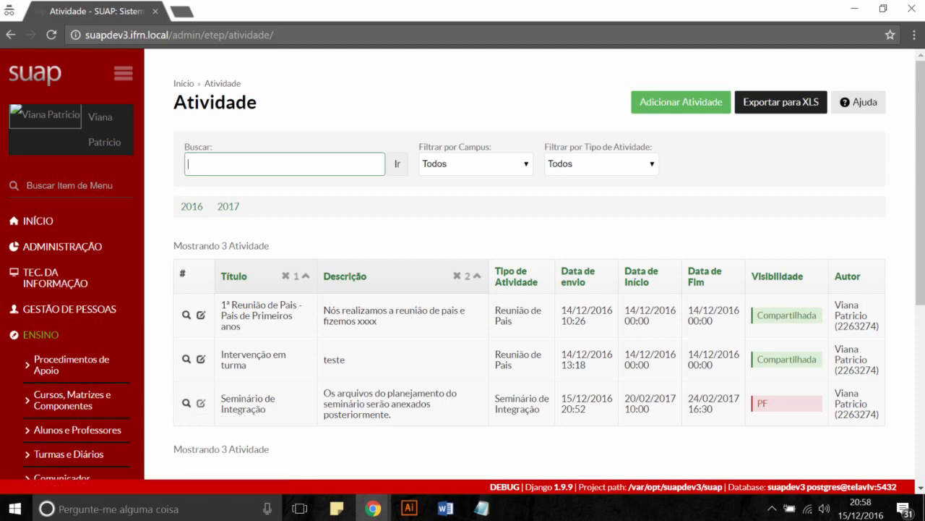
left_click(186, 403)
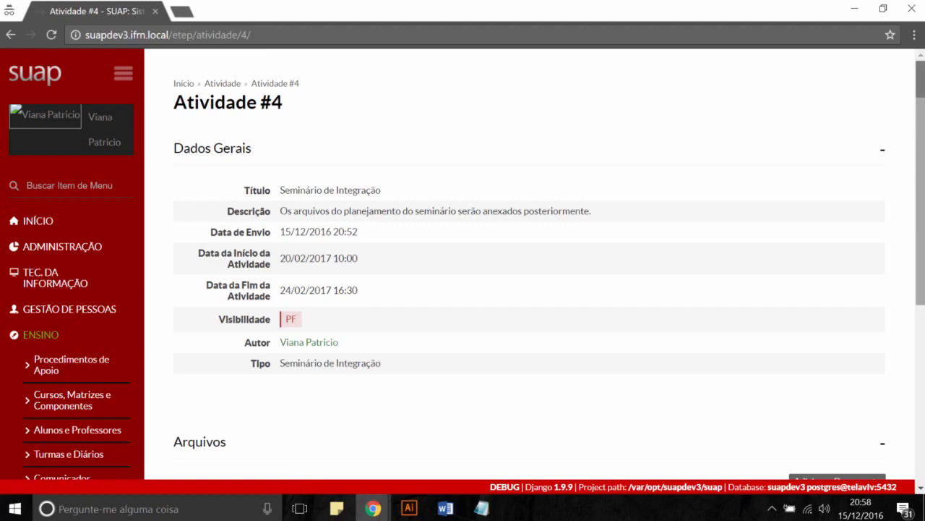
scroll(529, 289, "down", 2)
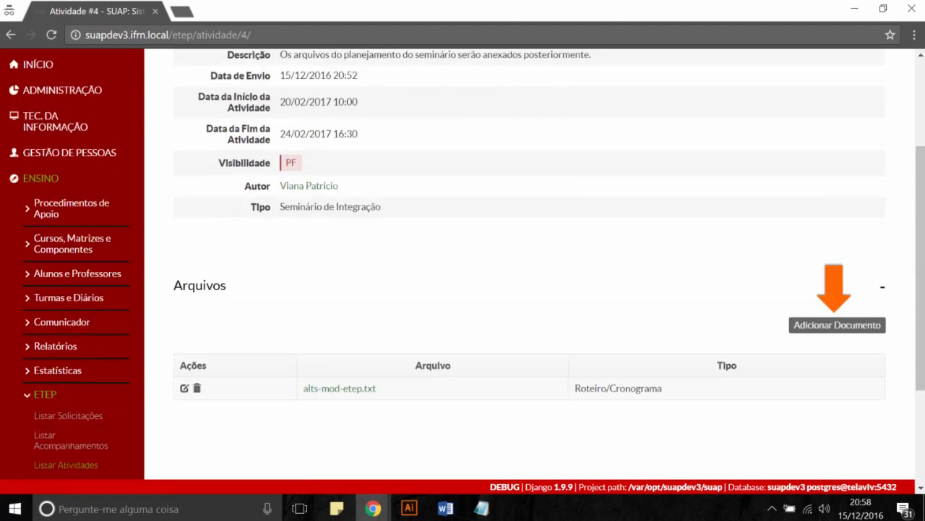
left_click(11, 34)
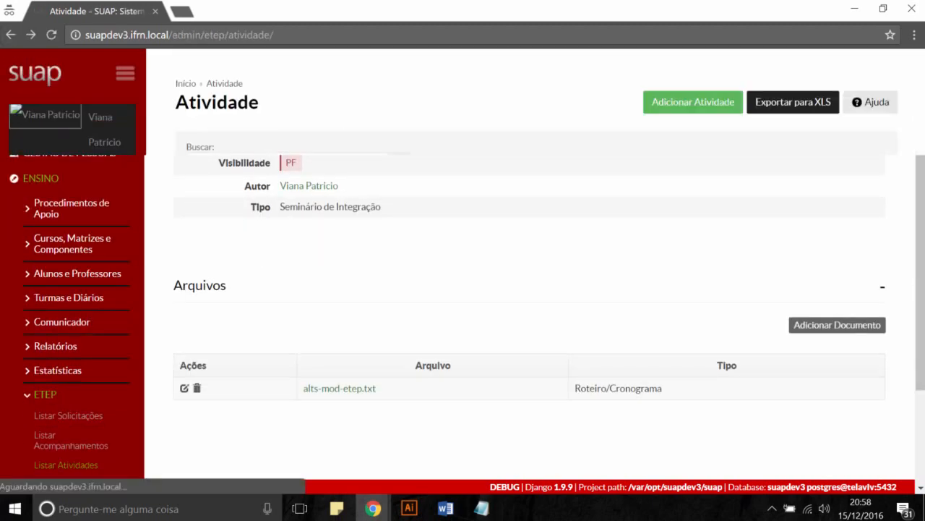
Edit the Seminário de Integração activity, append a "------------" divider and an "Avaliação:" heading to its description, and save it.
left_click(201, 402)
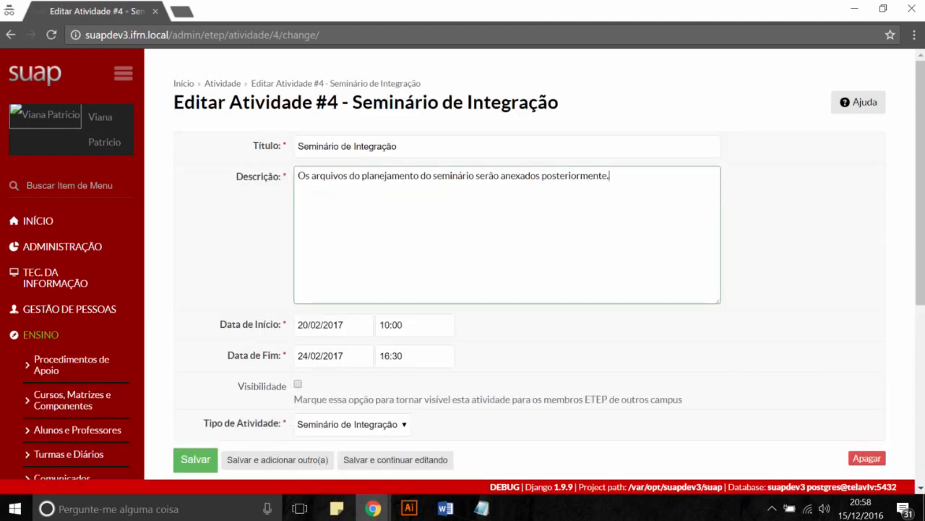
key("Return")
key("Return")
key("Return")
type("------------")
key("Return")
type("Avaliação:")
key("Return")
key("Return")
left_click(195, 459)
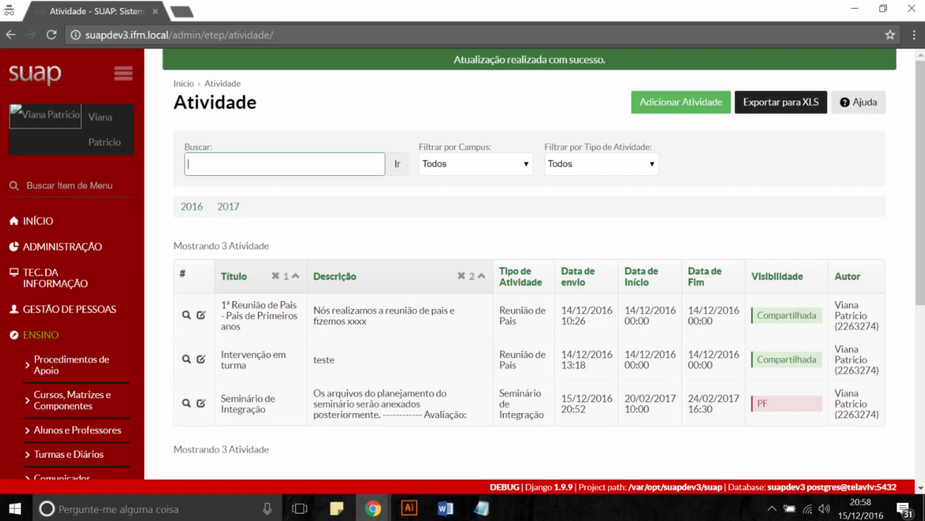
scroll(463, 264, "down", 4)
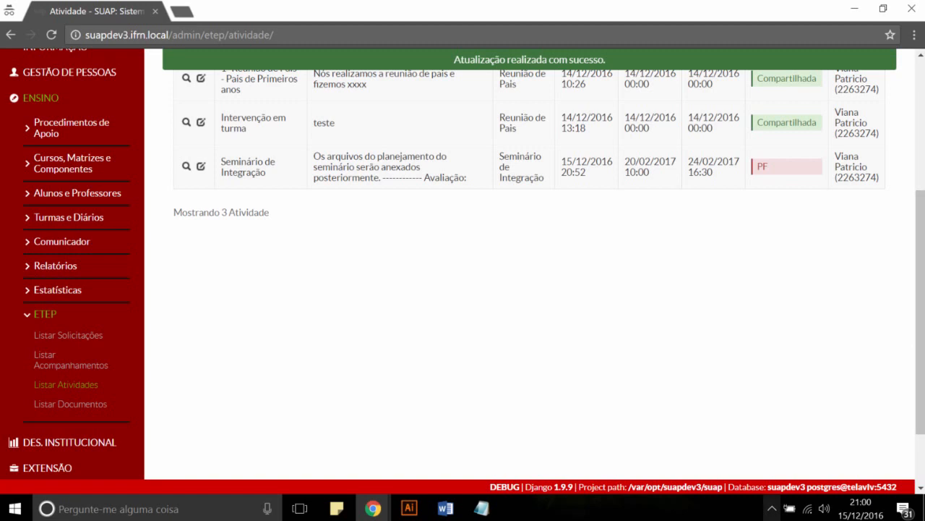
left_click(772, 508)
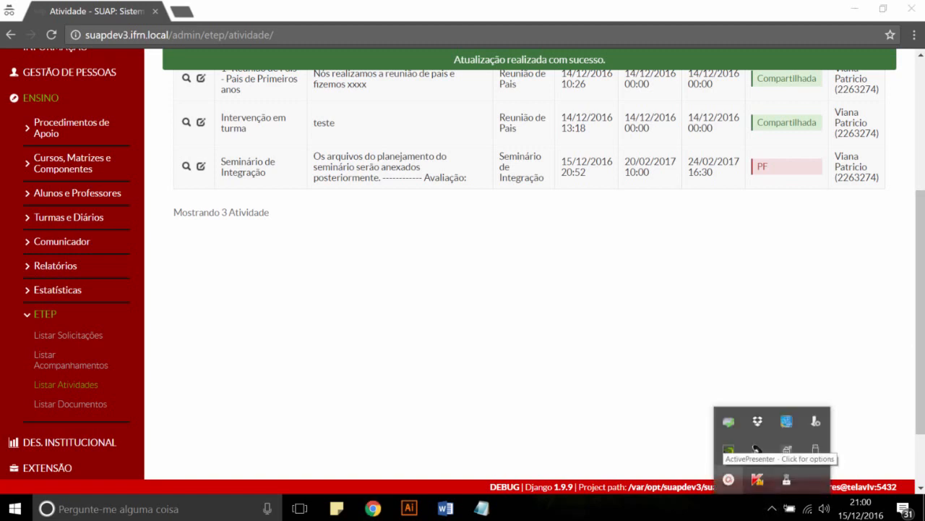